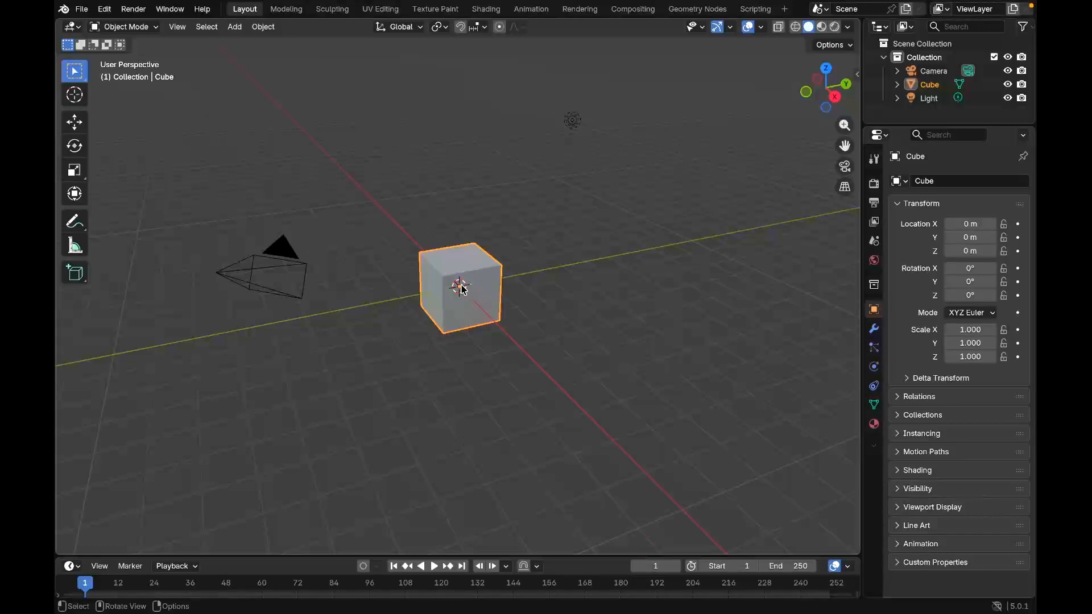
Examine the default cube from different angles and distances by orbiting the view and zooming in and out
{"action": "middle_click_drag", "start_coordinate": [459, 287], "coordinate": [568, 336]}
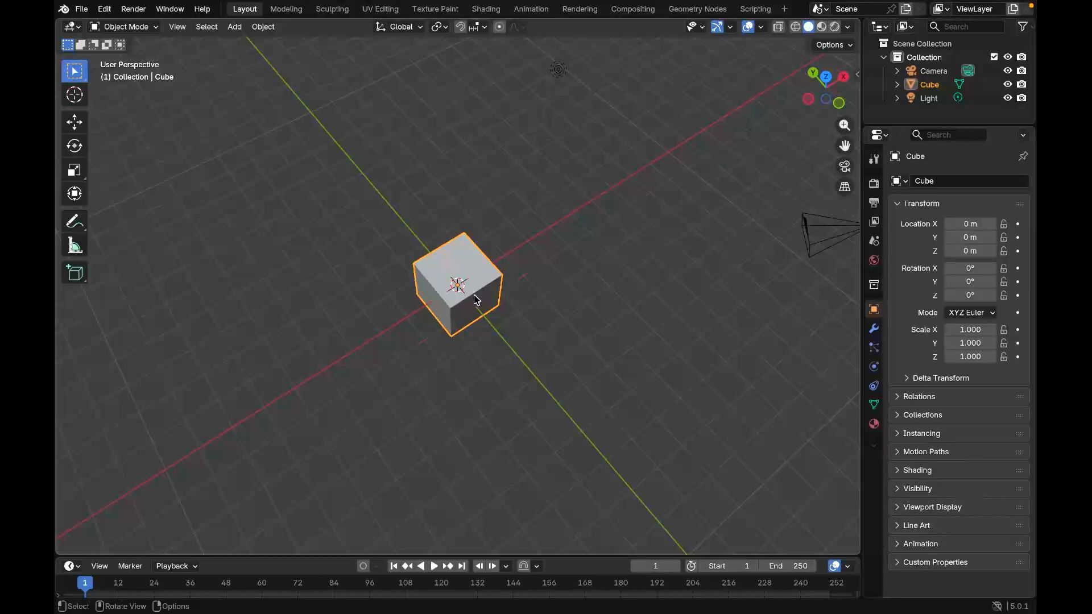
{"action": "scroll", "coordinate": [470, 293], "scroll_direction": "up", "scroll_amount": 5}
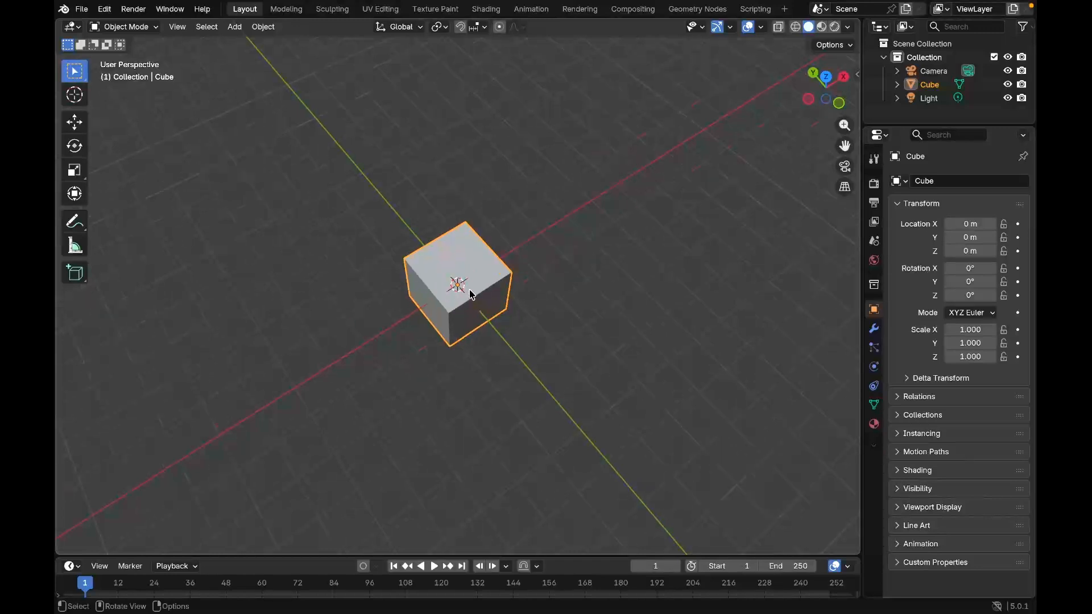
{"action": "scroll", "coordinate": [471, 295], "scroll_direction": "down", "scroll_amount": 8}
{"action": "scroll", "coordinate": [471, 295], "scroll_direction": "up", "scroll_amount": 5}
{"action": "scroll", "coordinate": [470, 295], "scroll_direction": "down", "scroll_amount": 4}
{"action": "scroll", "coordinate": [470, 294], "scroll_direction": "up", "scroll_amount": 6}
{"action": "scroll", "coordinate": [471, 295], "scroll_direction": "down", "scroll_amount": 7}
{"action": "scroll", "coordinate": [471, 295], "scroll_direction": "up", "scroll_amount": 4}
{"action": "scroll", "coordinate": [609, 263], "scroll_direction": "down", "scroll_amount": 5}
{"action": "scroll", "coordinate": [828, 227], "scroll_direction": "up", "scroll_amount": 9}
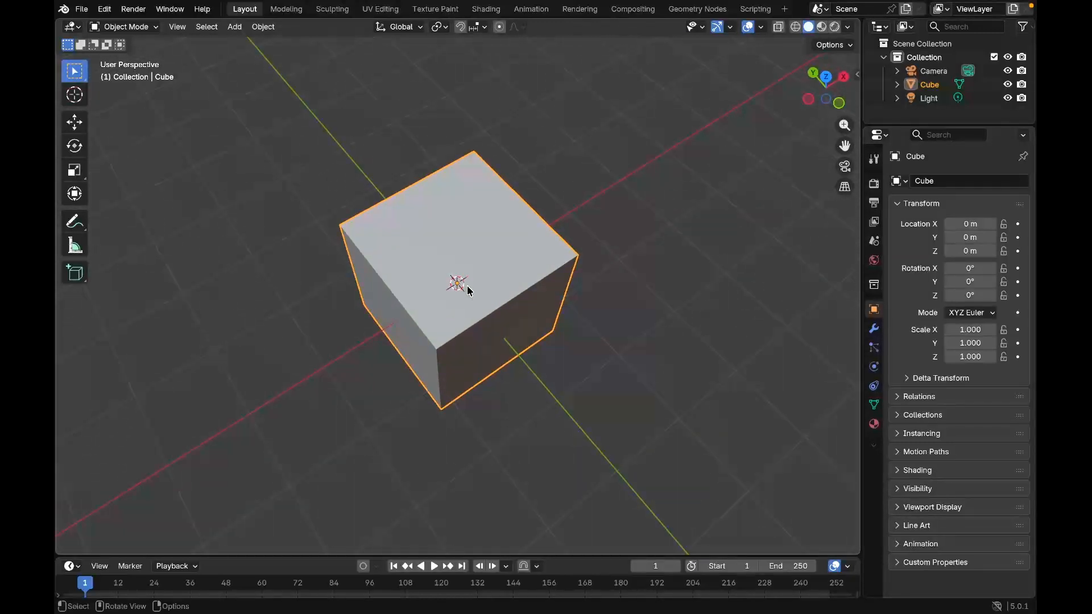
{"action": "scroll", "coordinate": [468, 288], "scroll_direction": "up", "scroll_amount": 8}
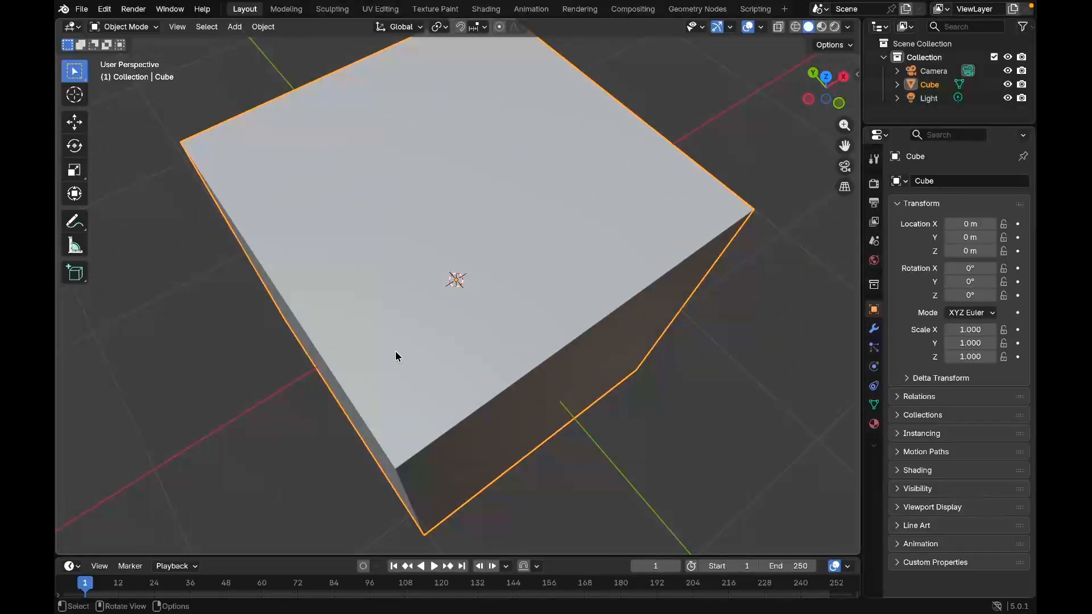
{"action": "scroll", "coordinate": [404, 348], "scroll_direction": "down", "scroll_amount": 4}
{"action": "scroll", "coordinate": [466, 342], "scroll_direction": "down", "scroll_amount": 1}
{"action": "scroll", "coordinate": [467, 347], "scroll_direction": "down", "scroll_amount": 2}
{"action": "scroll", "coordinate": [467, 347], "scroll_direction": "up", "scroll_amount": 4}
{"action": "scroll", "coordinate": [468, 347], "scroll_direction": "down", "scroll_amount": 4}
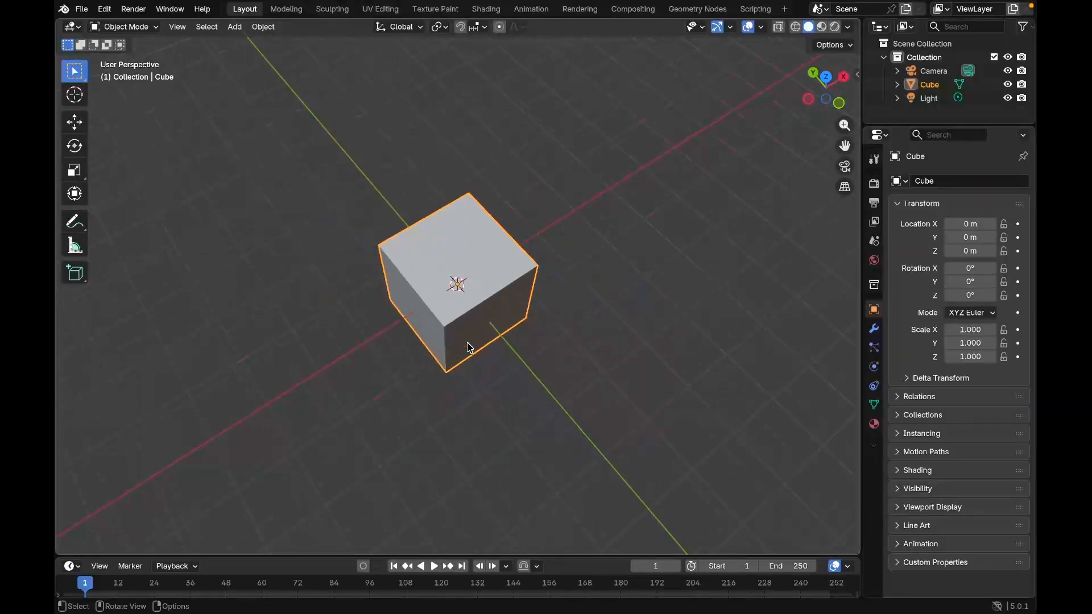
{"action": "scroll", "coordinate": [467, 347], "scroll_direction": "up", "scroll_amount": 4}
{"action": "scroll", "coordinate": [468, 346], "scroll_direction": "down", "scroll_amount": 4}
{"action": "scroll", "coordinate": [467, 347], "scroll_direction": "up", "scroll_amount": 4}
{"action": "scroll", "coordinate": [467, 347], "scroll_direction": "down", "scroll_amount": 4}
{"action": "scroll", "coordinate": [577, 286], "scroll_direction": "down", "scroll_amount": 5}
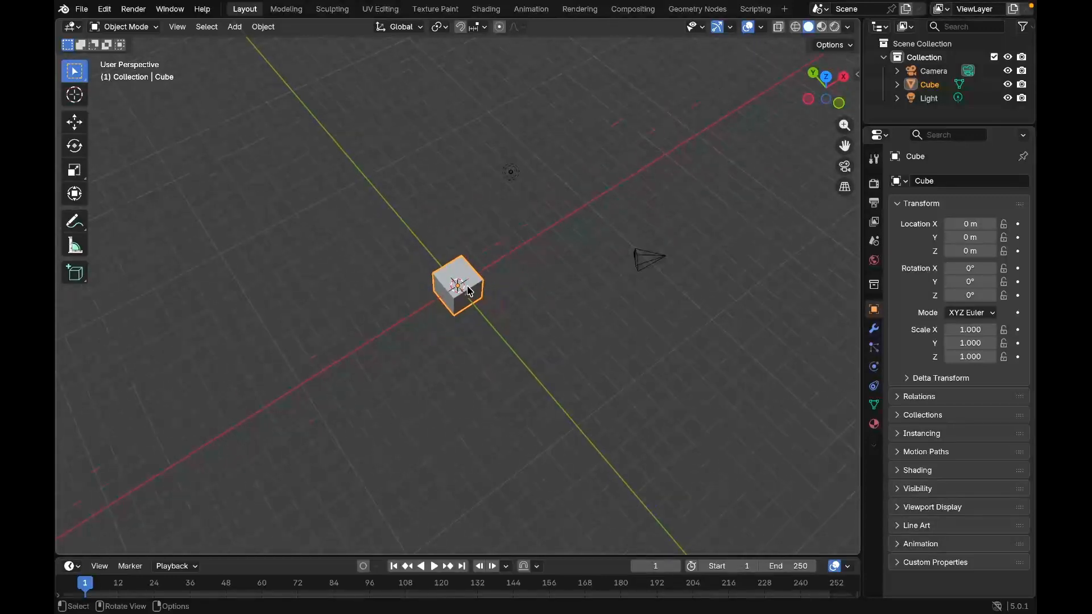
{"action": "scroll", "coordinate": [572, 288], "scroll_direction": "up", "scroll_amount": 3}
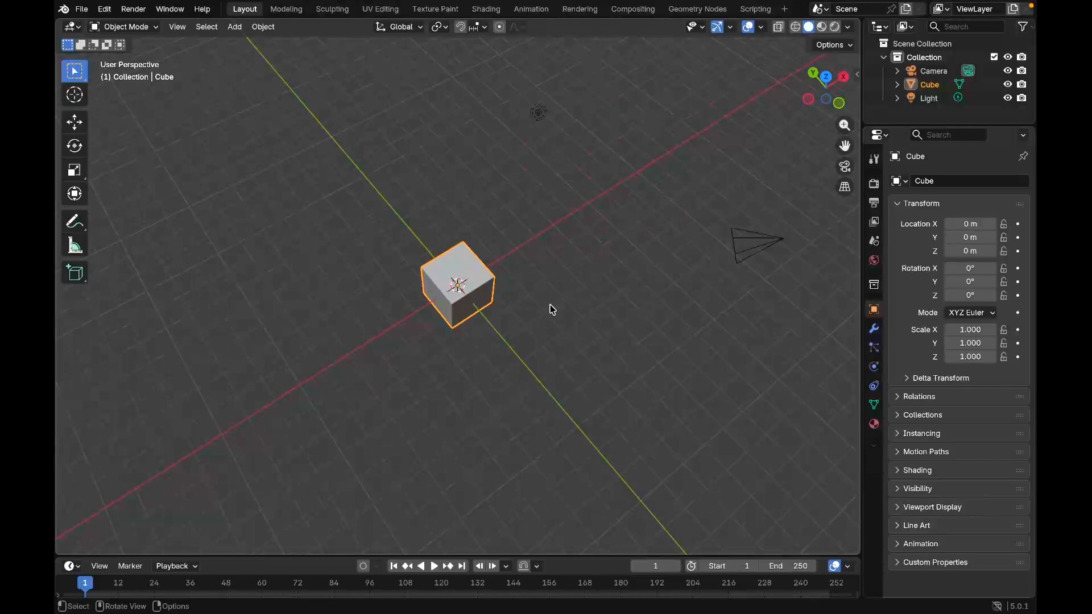
Pan across the scene and orbit to a low view of the cube, light and camera
{"action": "left_click", "coordinate": [469, 294], "text": "shift"}
{"action": "middle_click_drag", "start_coordinate": [469, 295], "coordinate": [398, 305], "text": "shift"}
{"action": "left_click", "coordinate": [366, 321], "text": "shift"}
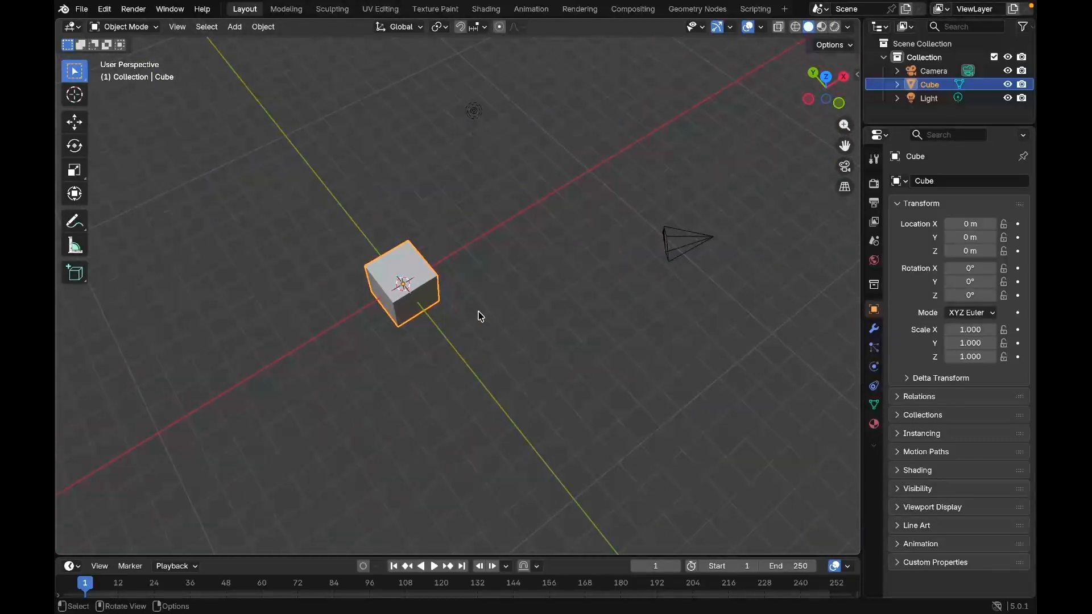
{"action": "scroll", "coordinate": [412, 309], "scroll_direction": "down", "scroll_amount": 2}
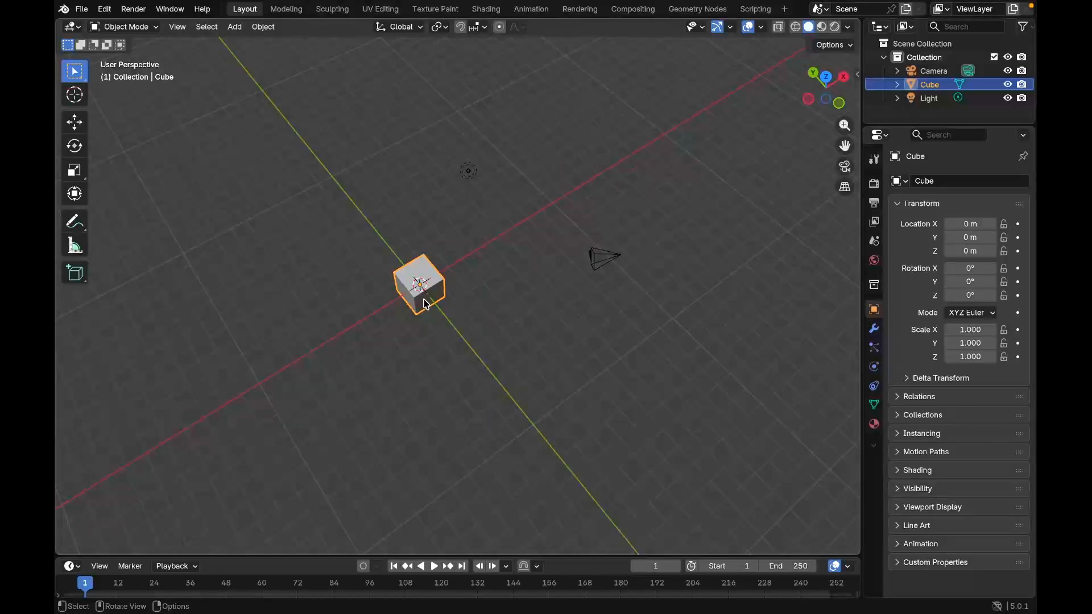
{"action": "middle_click_drag", "start_coordinate": [426, 304], "coordinate": [433, 287], "text": "shift"}
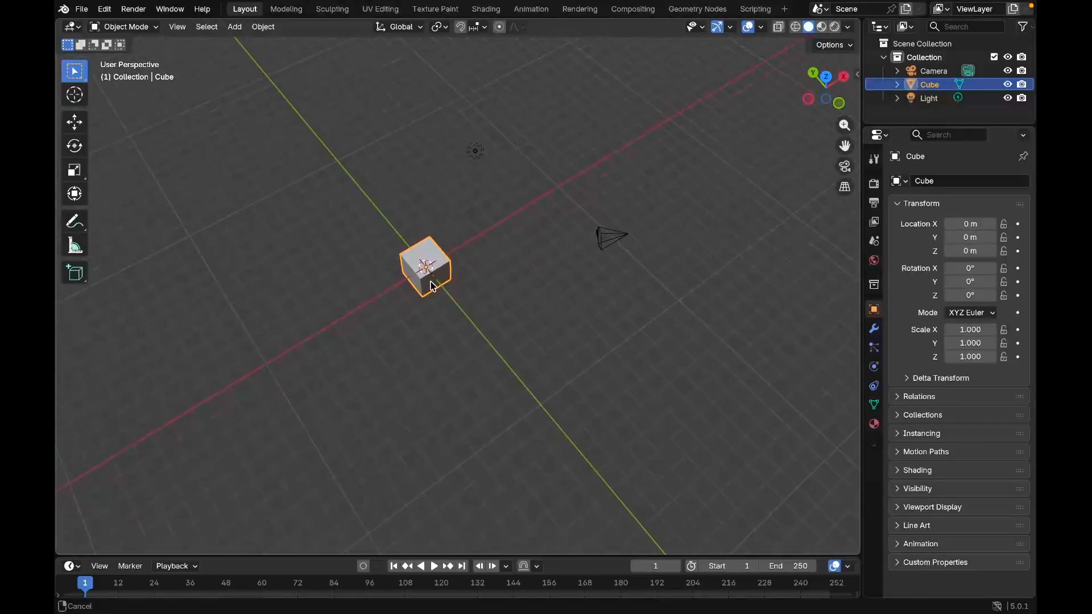
{"action": "scroll", "coordinate": [443, 313], "scroll_direction": "down", "scroll_amount": 1}
{"action": "scroll", "coordinate": [445, 312], "scroll_direction": "up", "scroll_amount": 2}
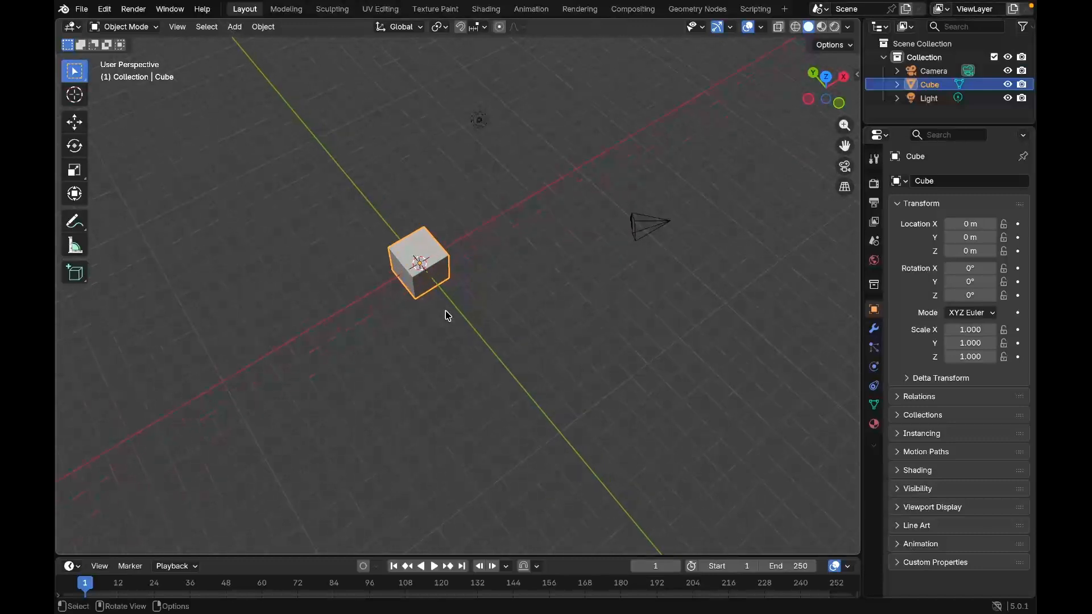
{"action": "middle_click_drag", "start_coordinate": [439, 290], "coordinate": [473, 225]}
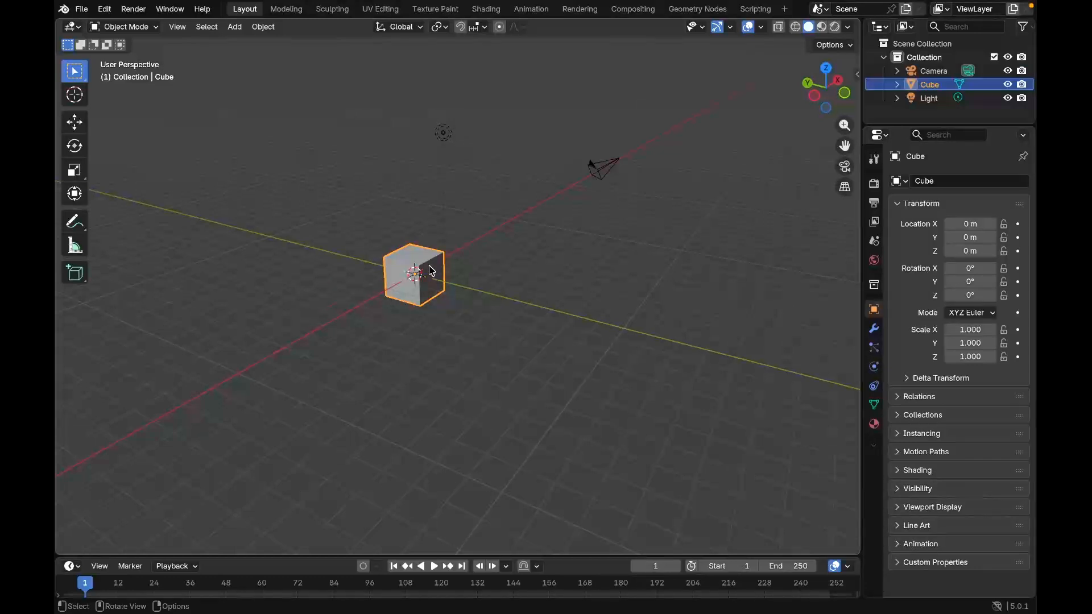
Move the cube freely to about X -1.92, Y 4.33, Z 1.50 m and clear its location
{"action": "key", "text": "g"}
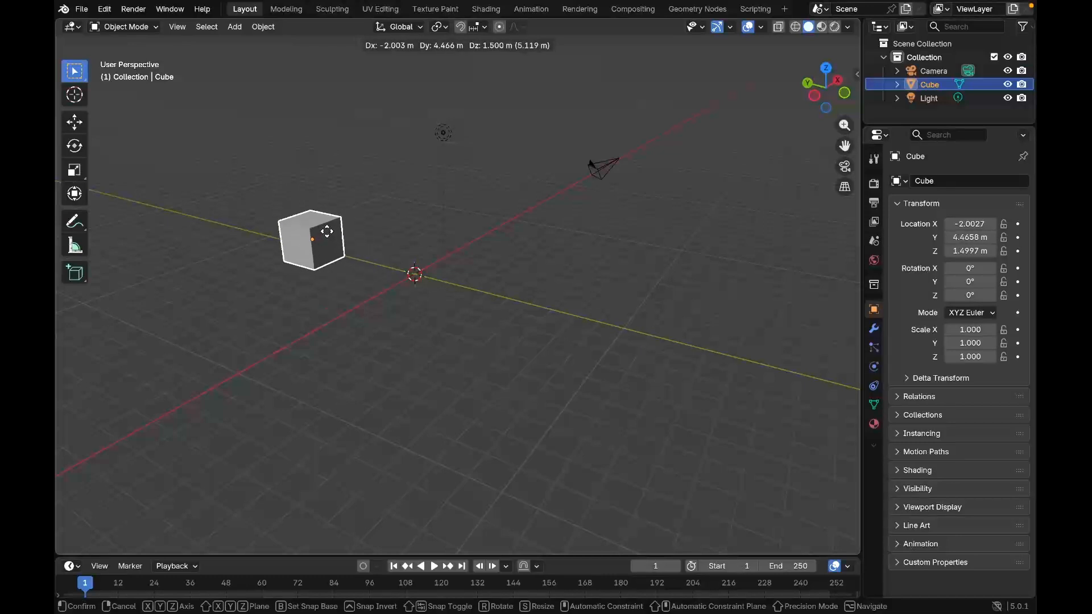
{"action": "left_click", "coordinate": [333, 236]}
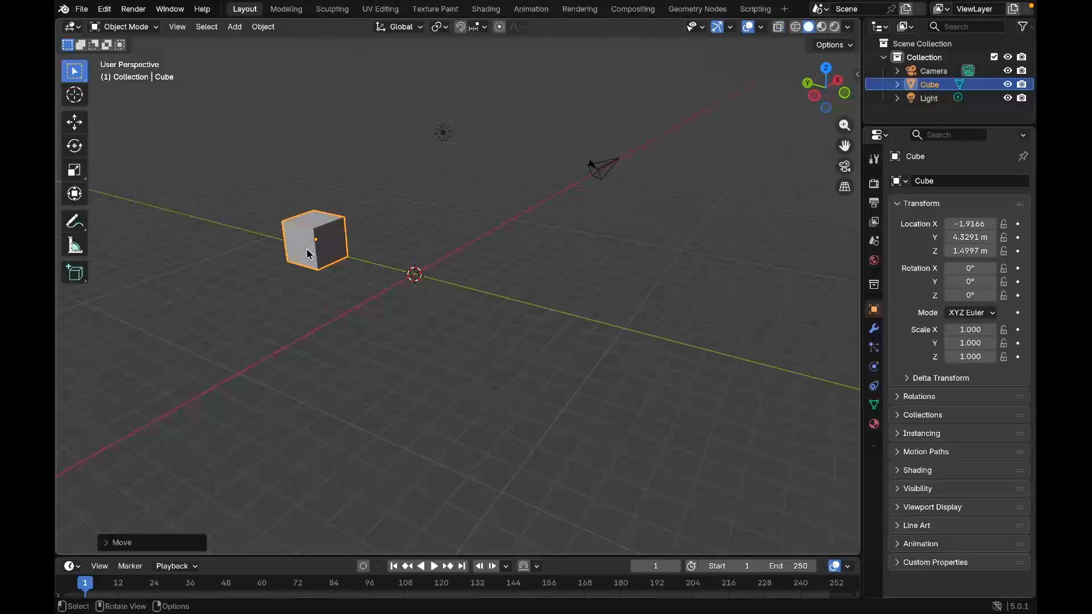
{"action": "key", "text": "alt+g"}
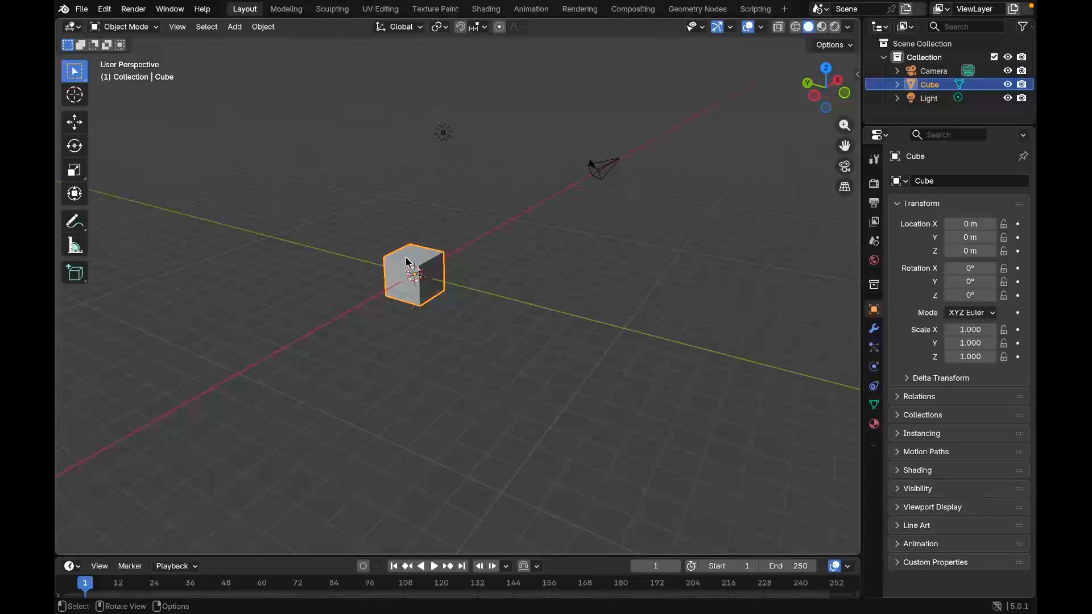
Move the cube freely to about X 3.02, Y -2.99, Z 2.12 m and show its transform values in the viewport
{"action": "key", "text": "g"}
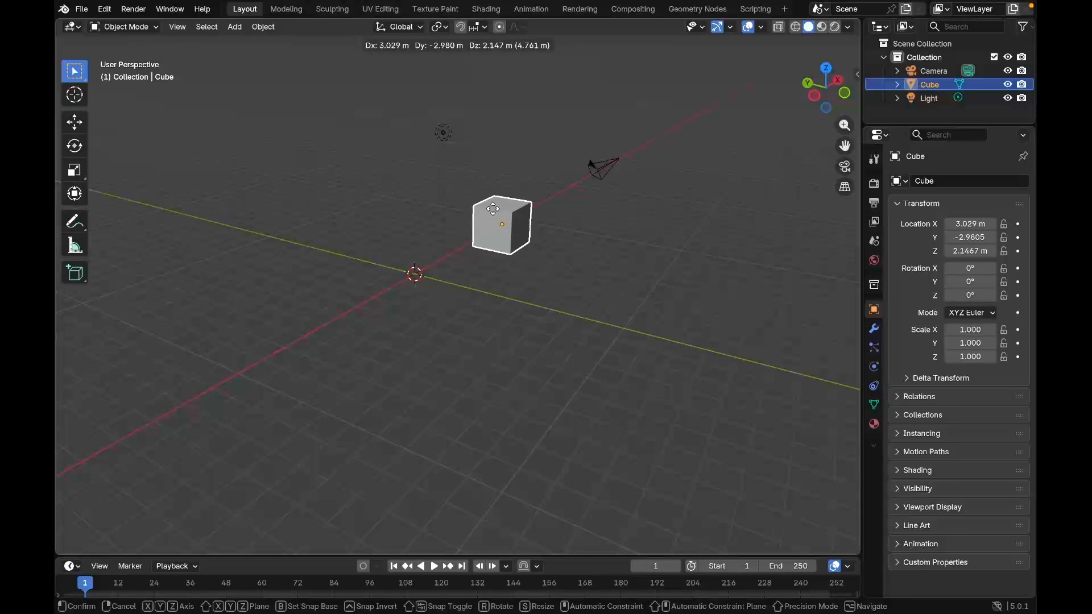
{"action": "left_click", "coordinate": [492, 209]}
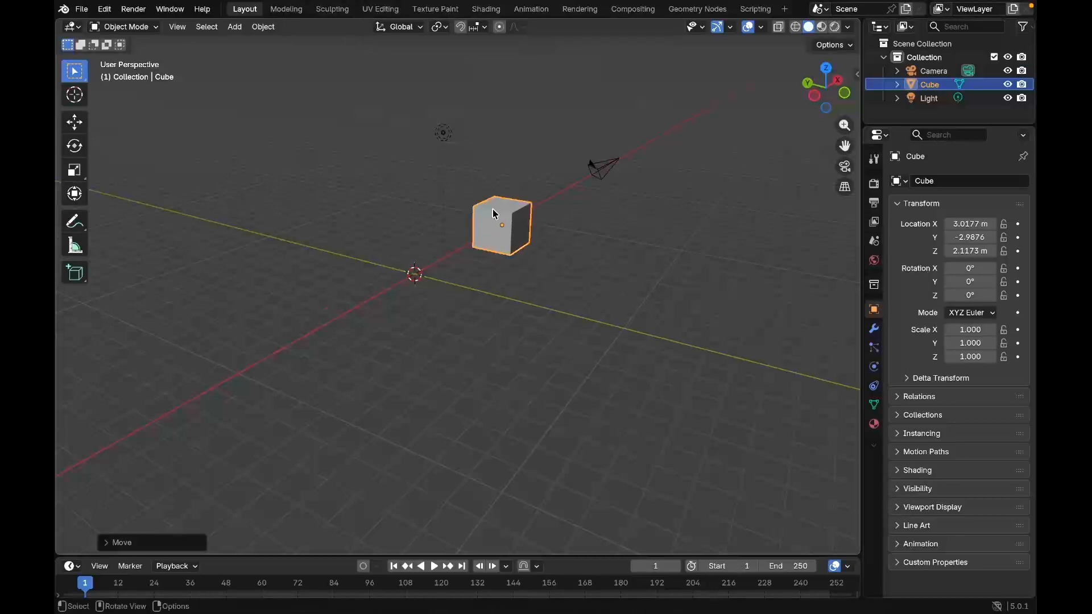
{"action": "left_click", "coordinate": [857, 75]}
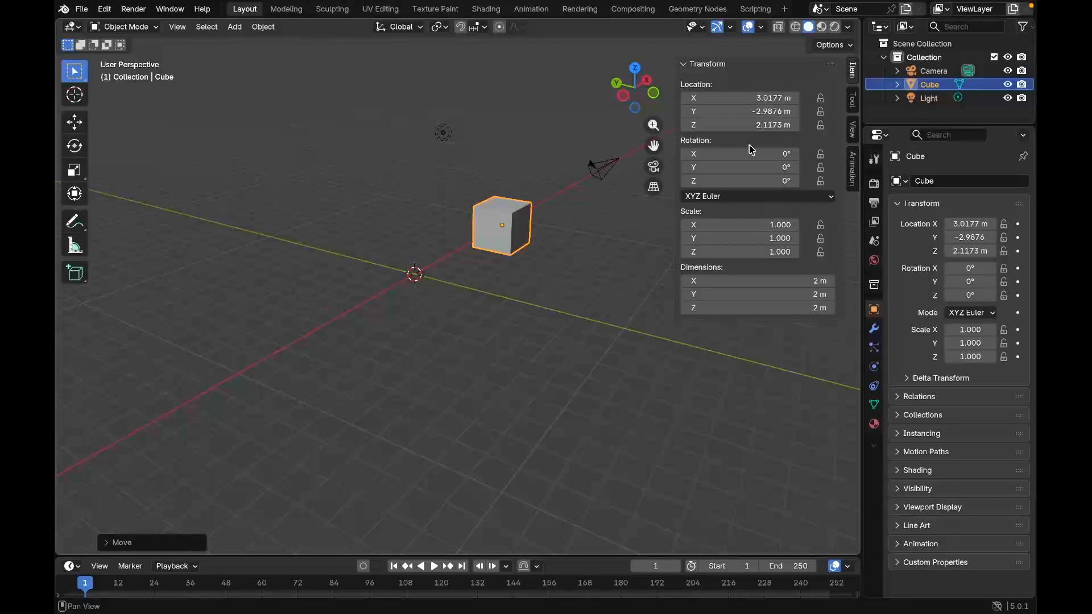
Move the cube freely back near the world origin, at about X 0.01, Y 0.01, Z 0.03 m
{"action": "left_click", "coordinate": [494, 227]}
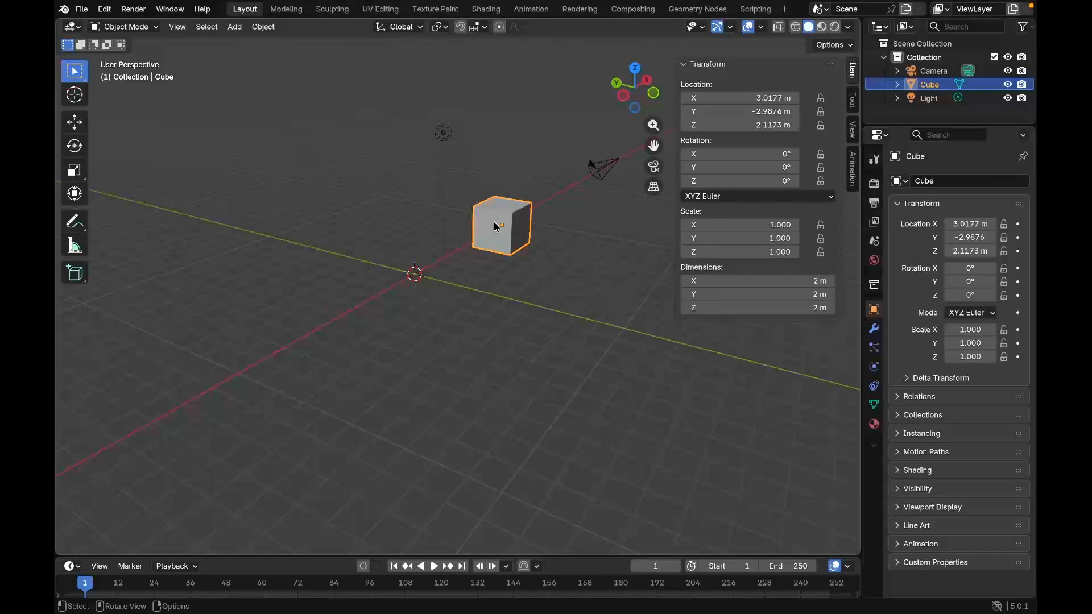
{"action": "key", "text": "g"}
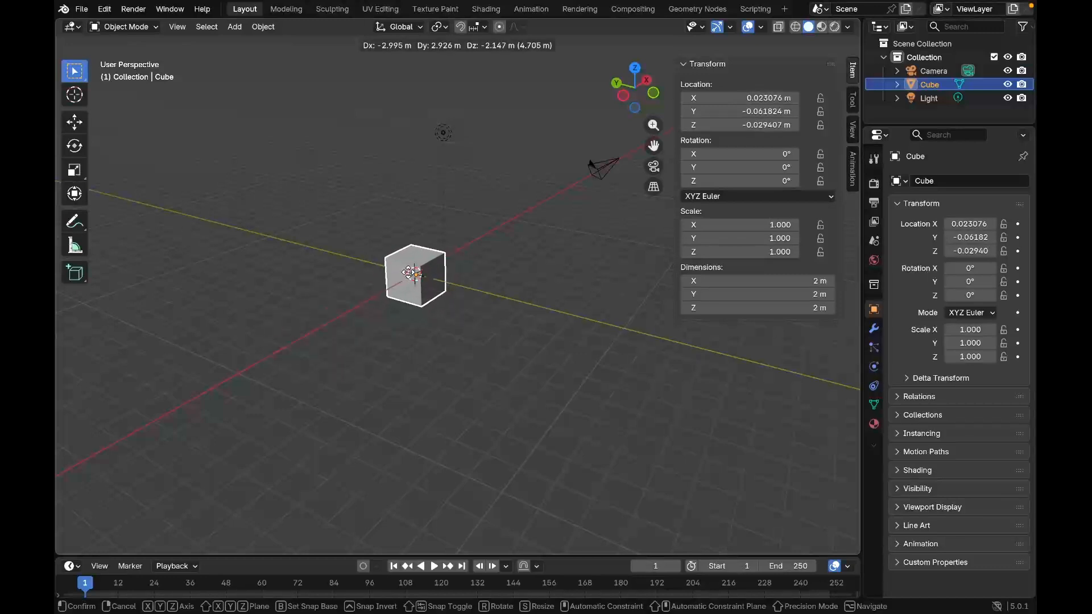
{"action": "left_click", "coordinate": [407, 274]}
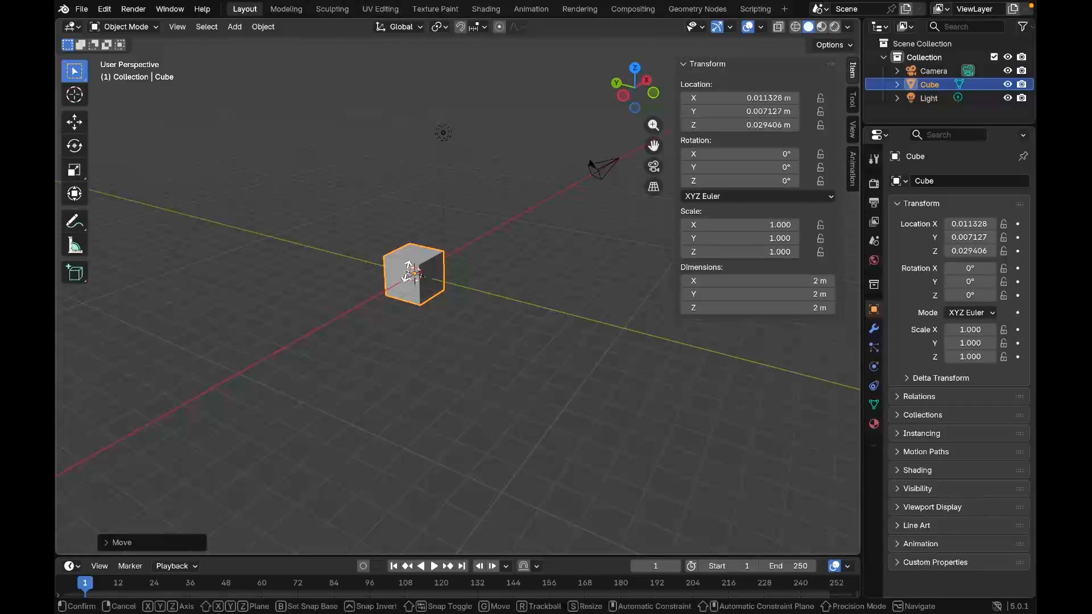
Rotate the cube freely in trackball mode to about X 1276.1°, Y -179.6°, Z 214.6°
{"action": "key", "text": "r"}
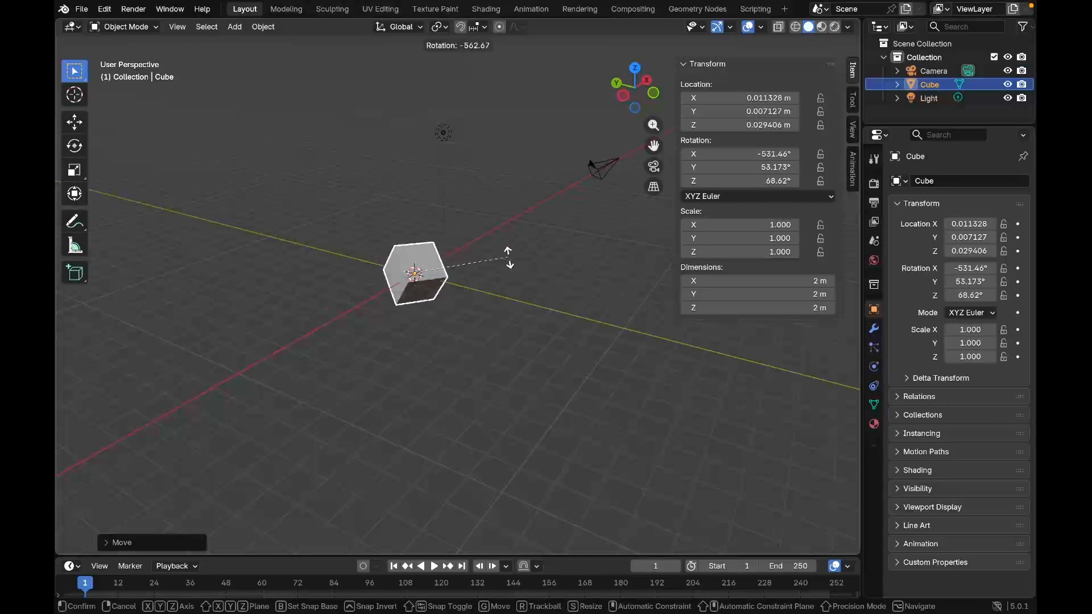
{"action": "key", "text": "r"}
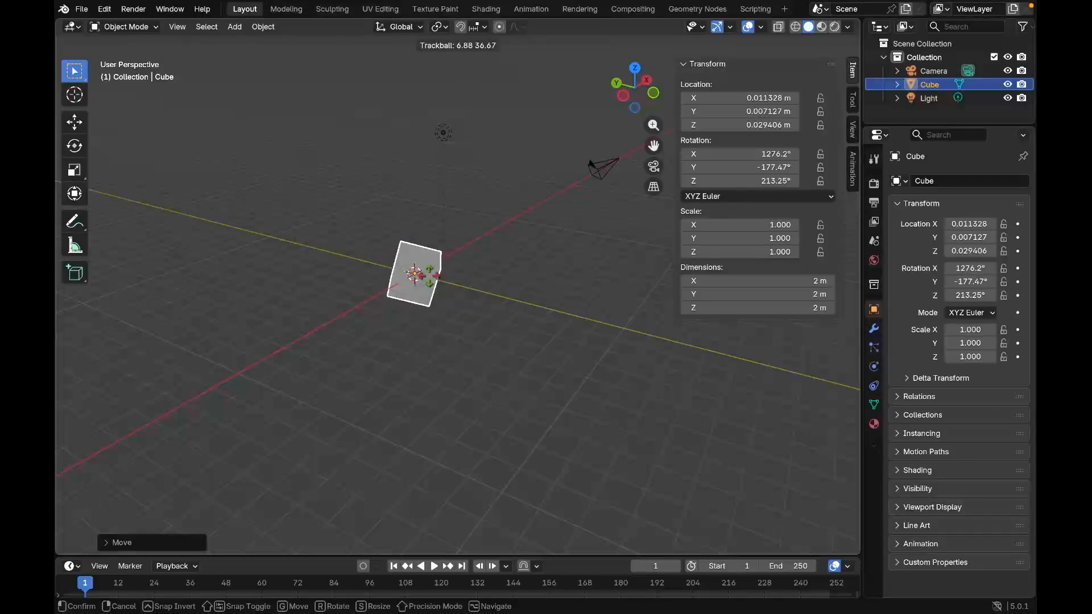
{"action": "left_click", "coordinate": [437, 276]}
{"action": "scroll", "coordinate": [438, 276], "scroll_direction": "up", "scroll_amount": 5}
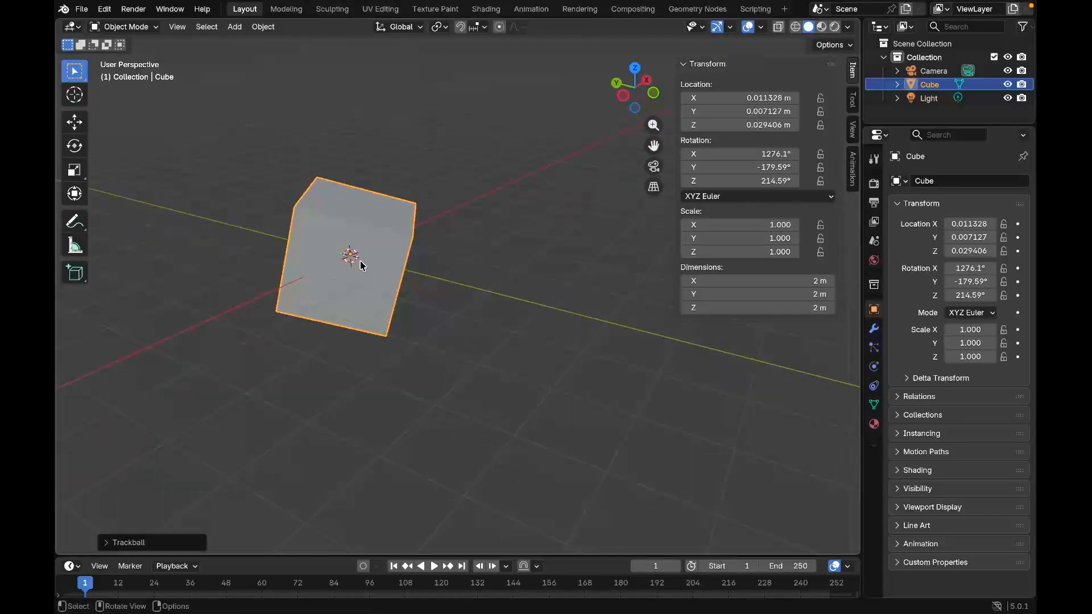
Try a second trackball rotation on the cube, cancel it, and clear the cube's rotation
{"action": "key", "text": "r"}
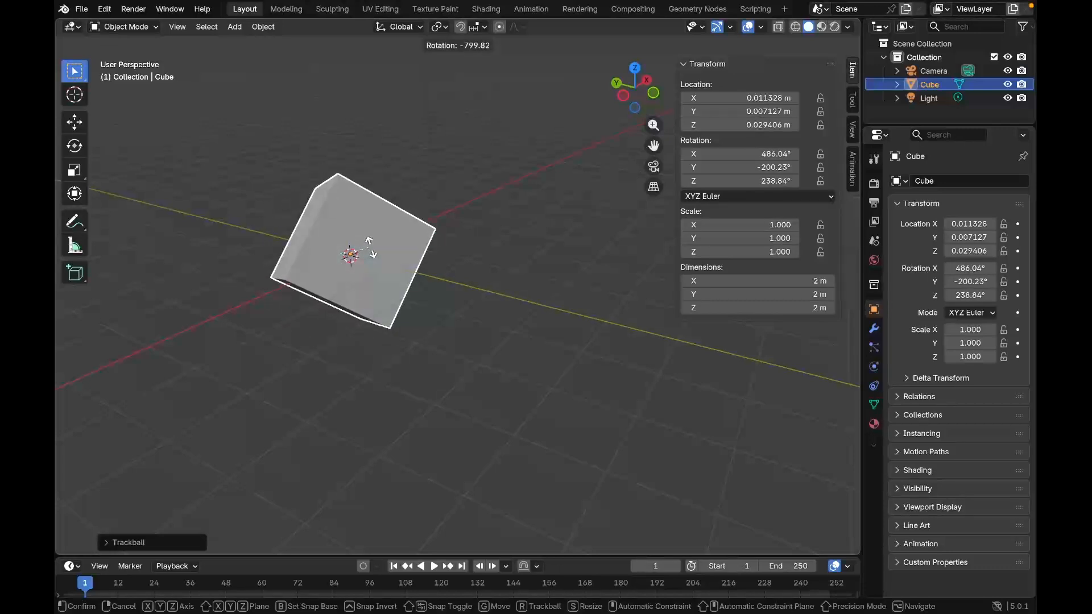
{"action": "key", "text": "r"}
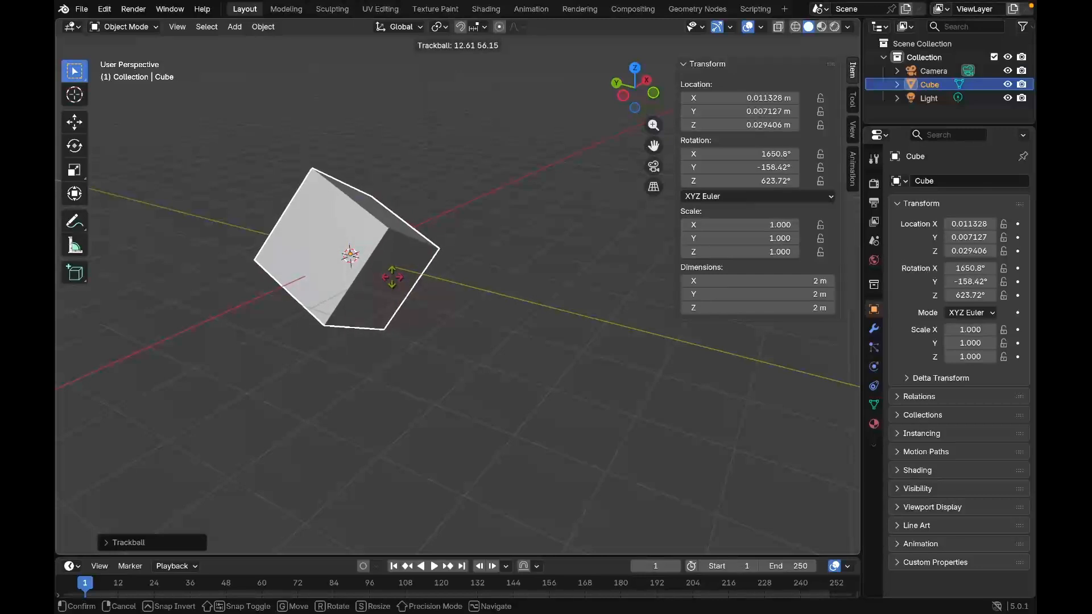
{"action": "right_click", "coordinate": [392, 277]}
{"action": "key", "text": "alt+r"}
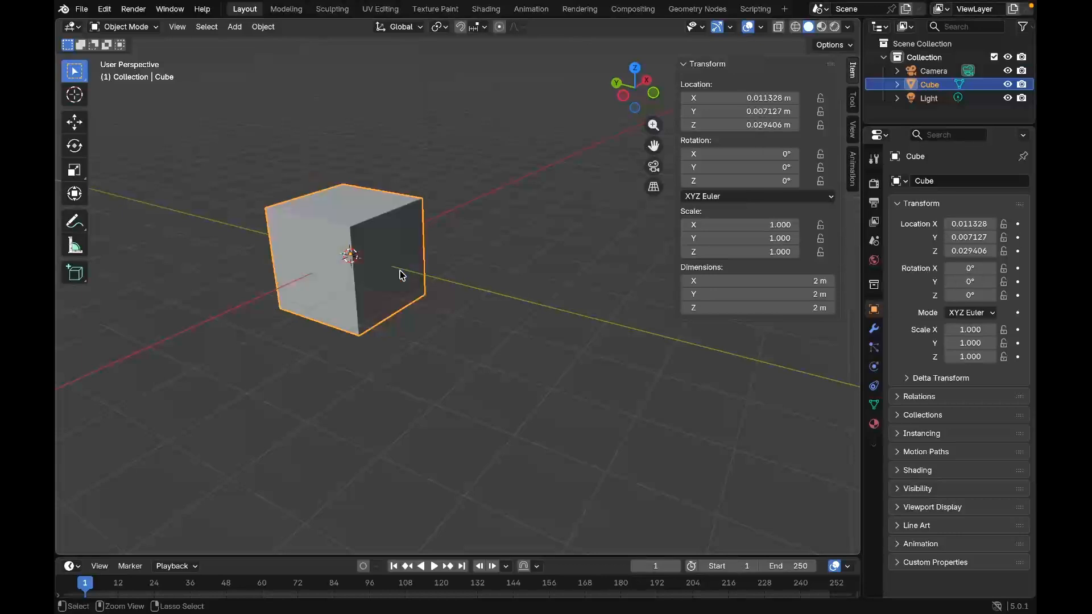
Scale the cube up uniformly to a factor of about 2.518
{"action": "left_click", "coordinate": [468, 290]}
{"action": "middle_click_drag", "start_coordinate": [468, 290], "coordinate": [477, 387]}
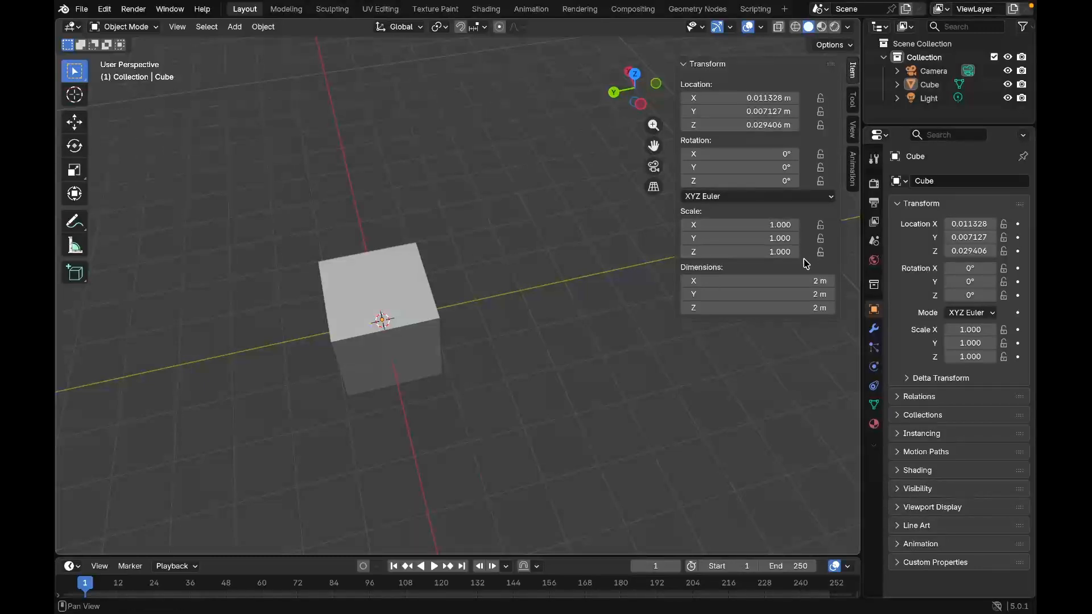
{"action": "left_click", "coordinate": [393, 316]}
{"action": "key", "text": "s"}
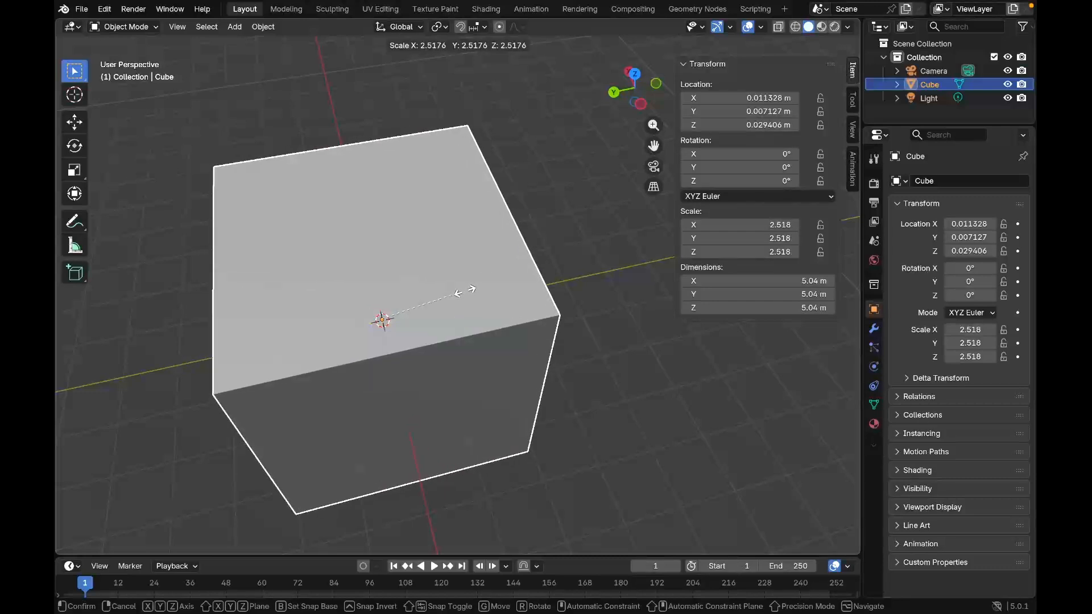
{"action": "left_click", "coordinate": [464, 291]}
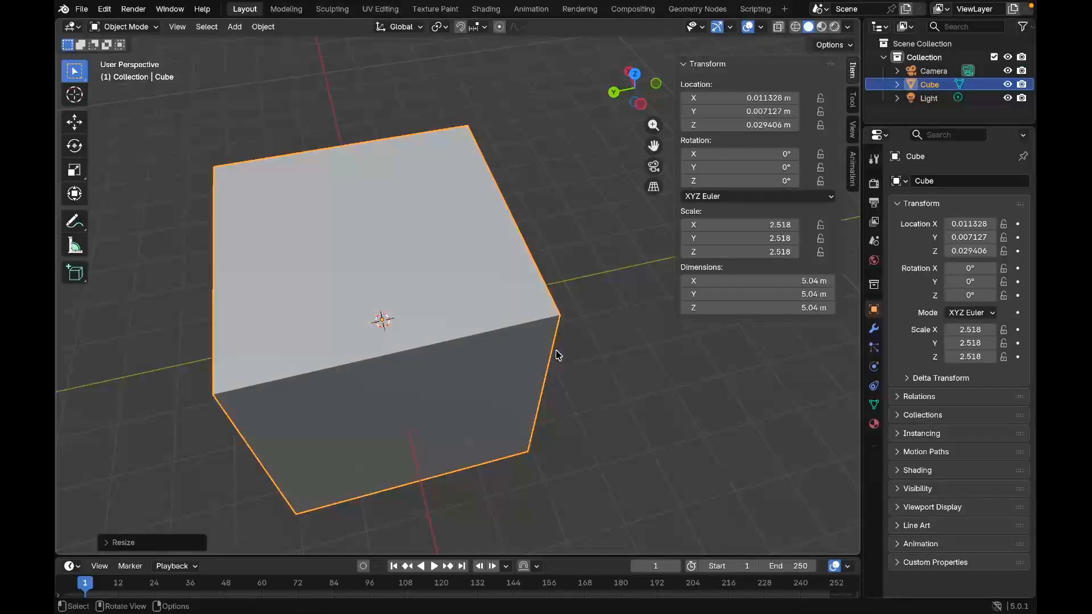
Move the cube, switching the axis constraint from global X to Y to Z, and place it at about Z 0.095 m
{"action": "scroll", "coordinate": [557, 347], "scroll_direction": "down", "scroll_amount": 6}
{"action": "left_click_drag", "start_coordinate": [477, 409], "coordinate": [491, 357]}
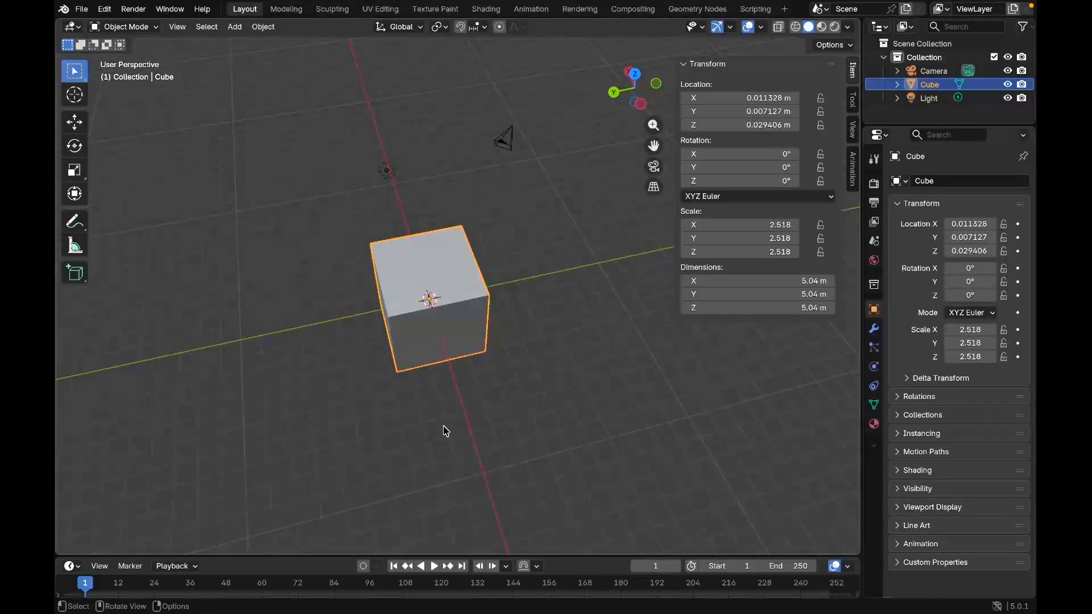
{"action": "middle_click_drag", "start_coordinate": [443, 427], "coordinate": [479, 360]}
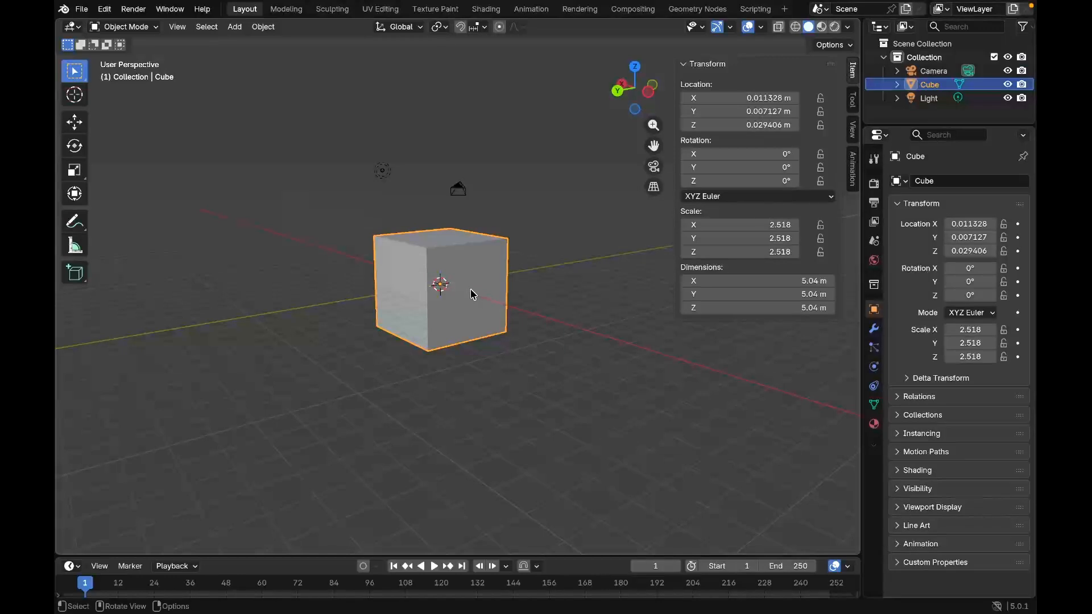
{"action": "key", "text": "g"}
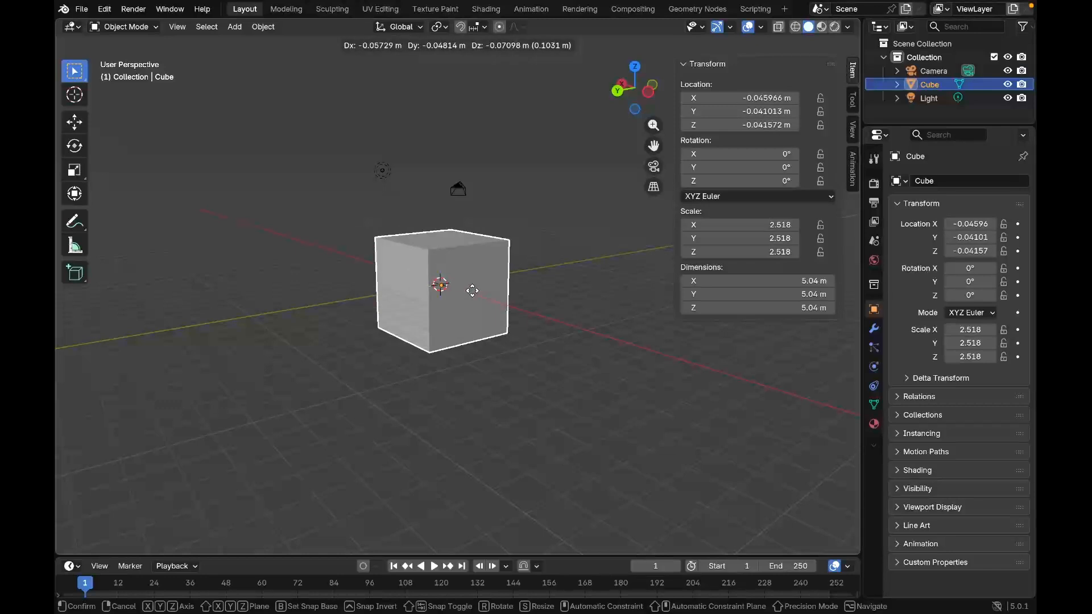
{"action": "key", "text": "x"}
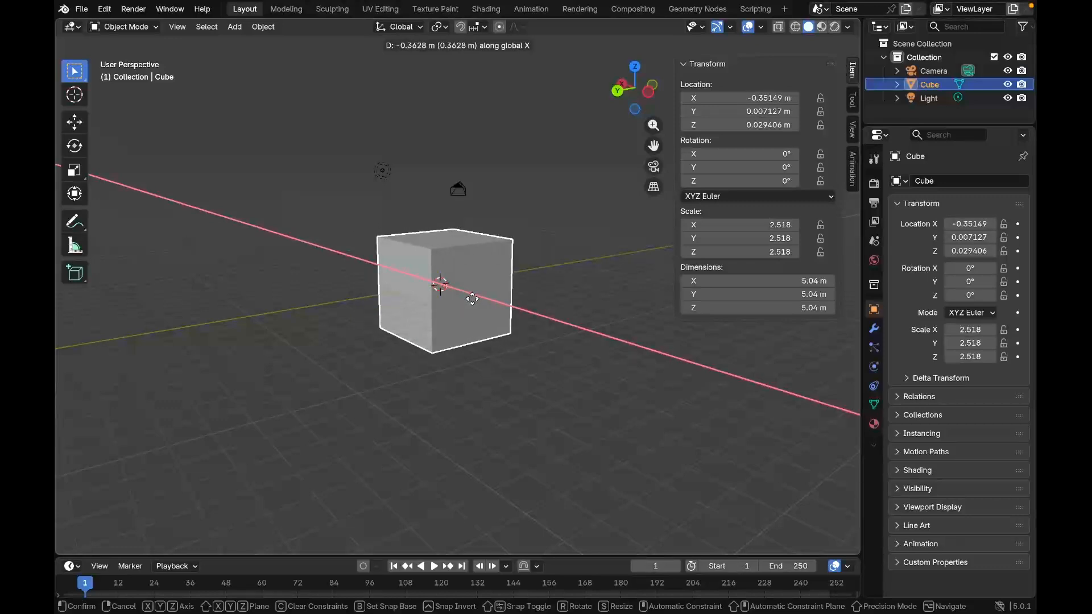
{"action": "key", "text": "y"}
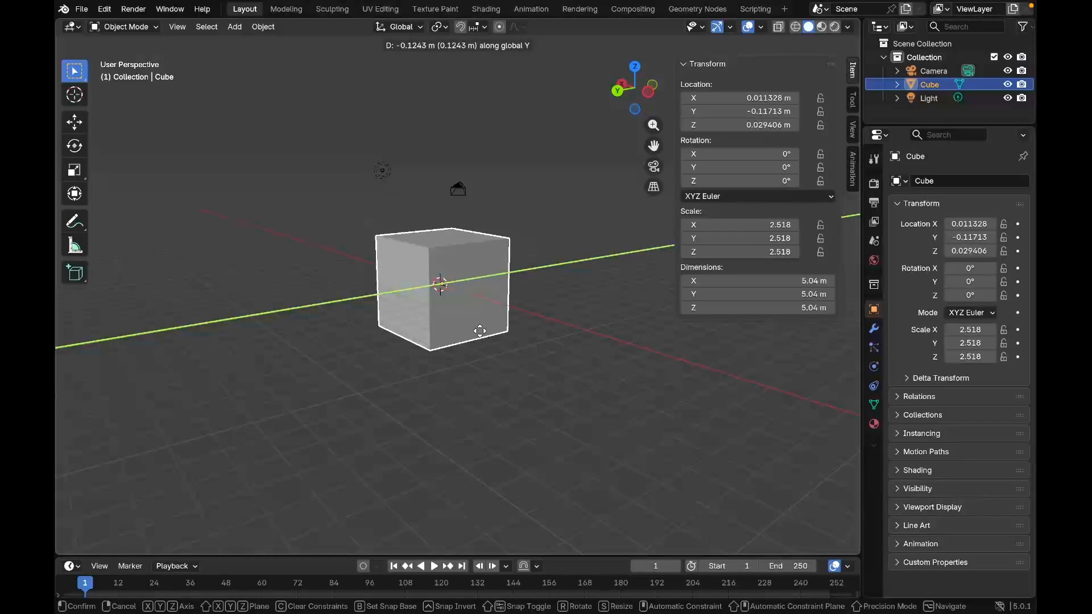
{"action": "key", "text": "z"}
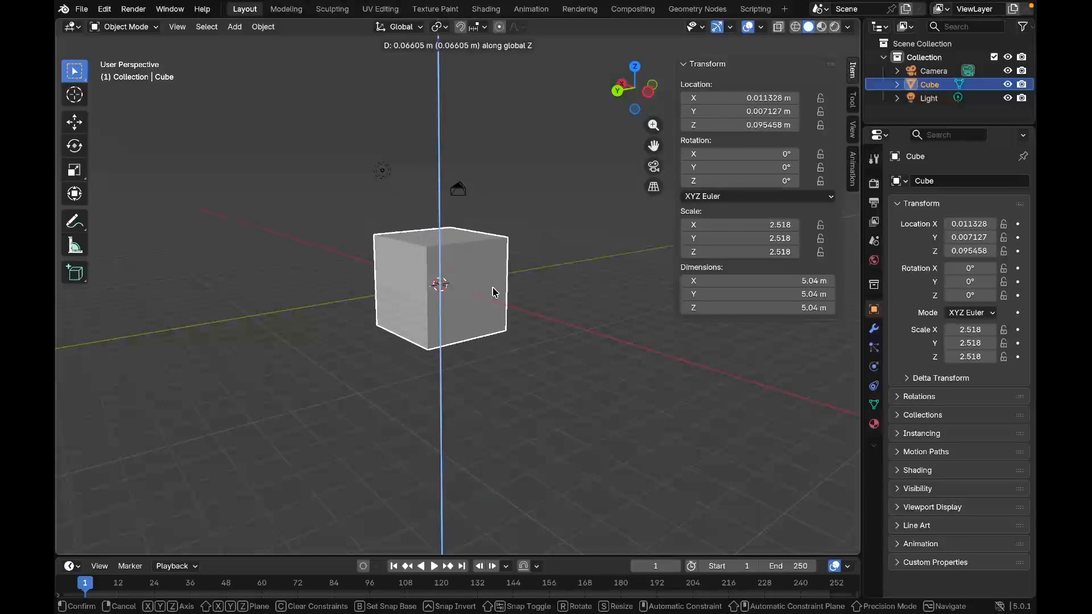
{"action": "left_click", "coordinate": [493, 287]}
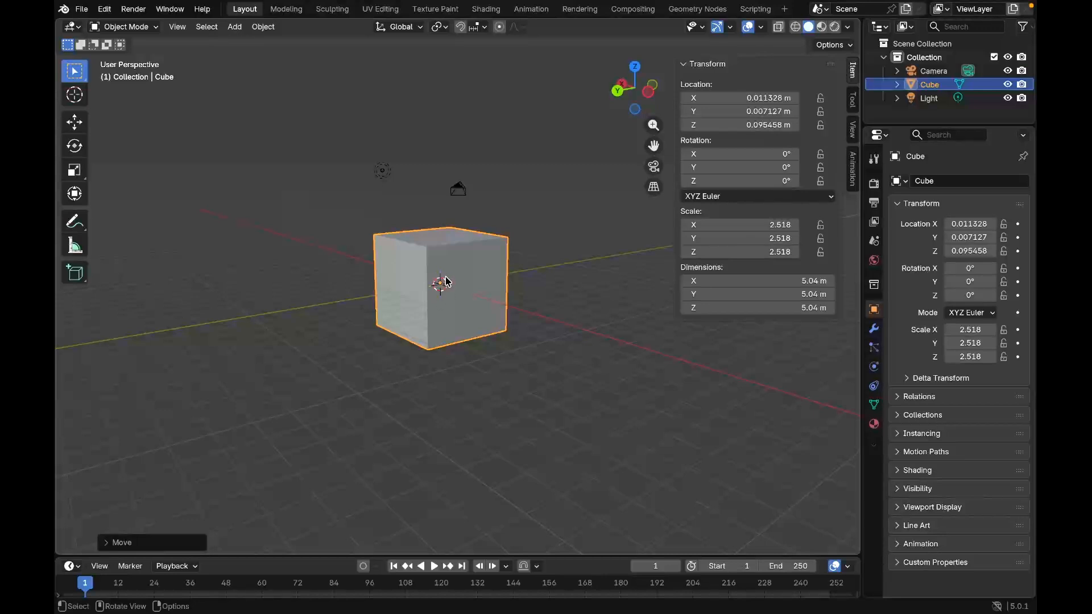
Rotate the cube, switching the constraint through global X, Y and Z, to about X -540°, Y -1620°, Z 113.21°
{"action": "key", "text": "r"}
{"action": "key", "text": "r"}
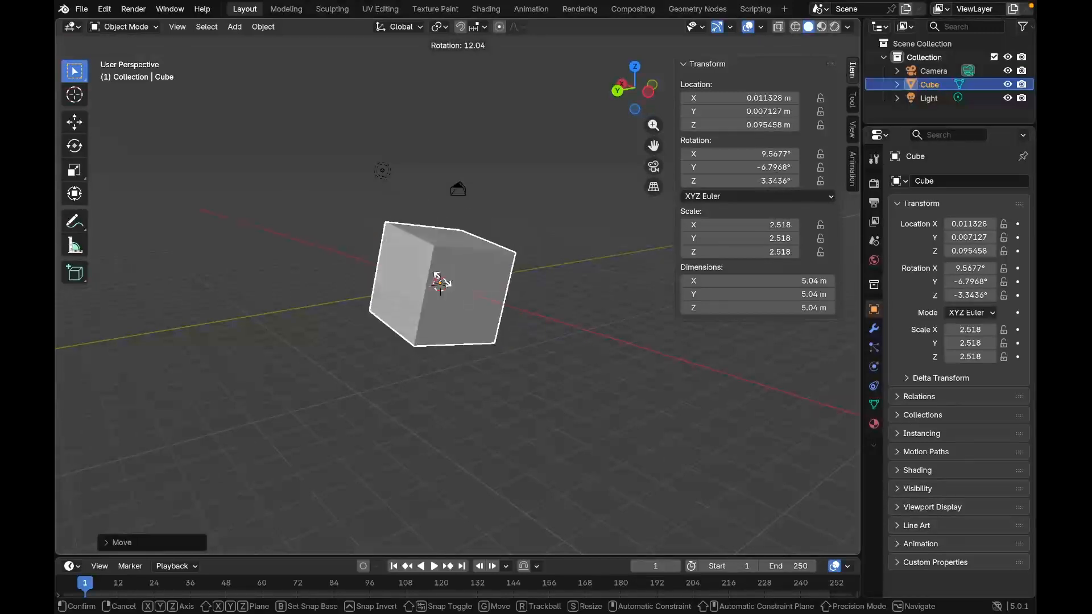
{"action": "key", "text": "x"}
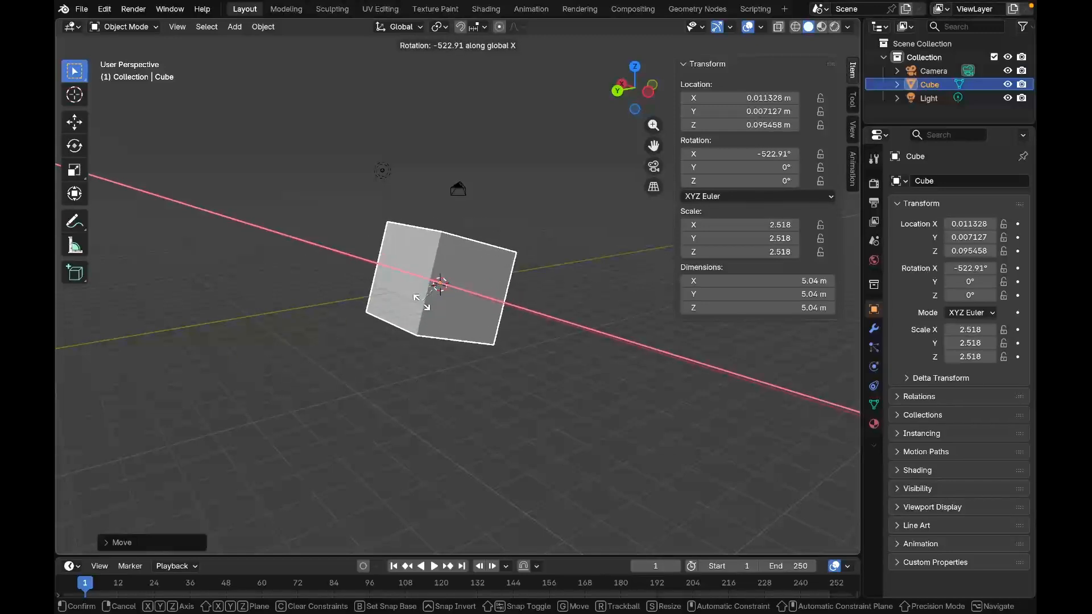
{"action": "key", "text": "y"}
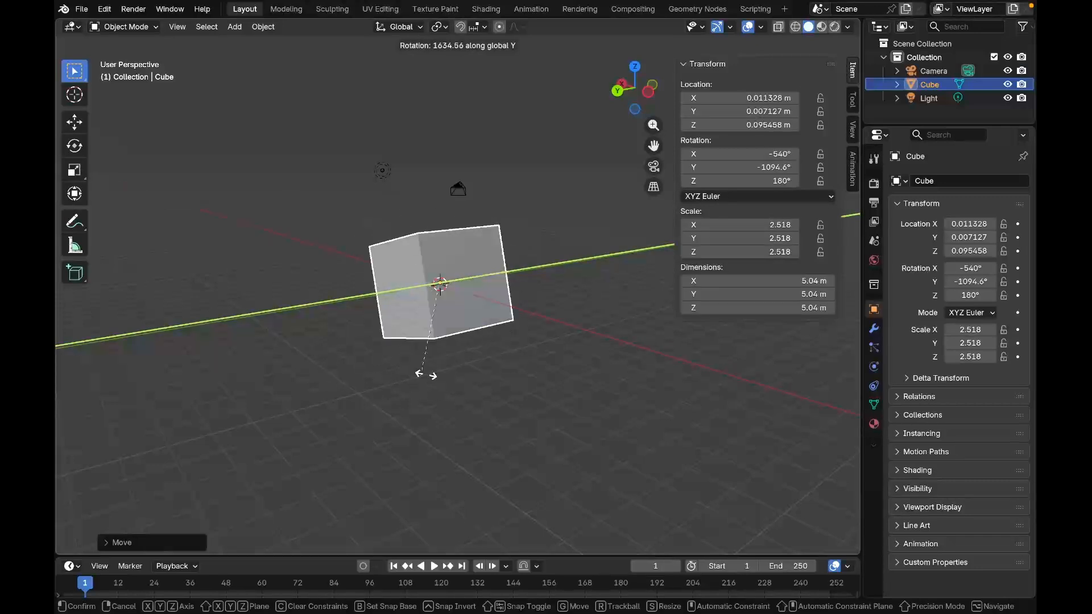
{"action": "key", "text": "z"}
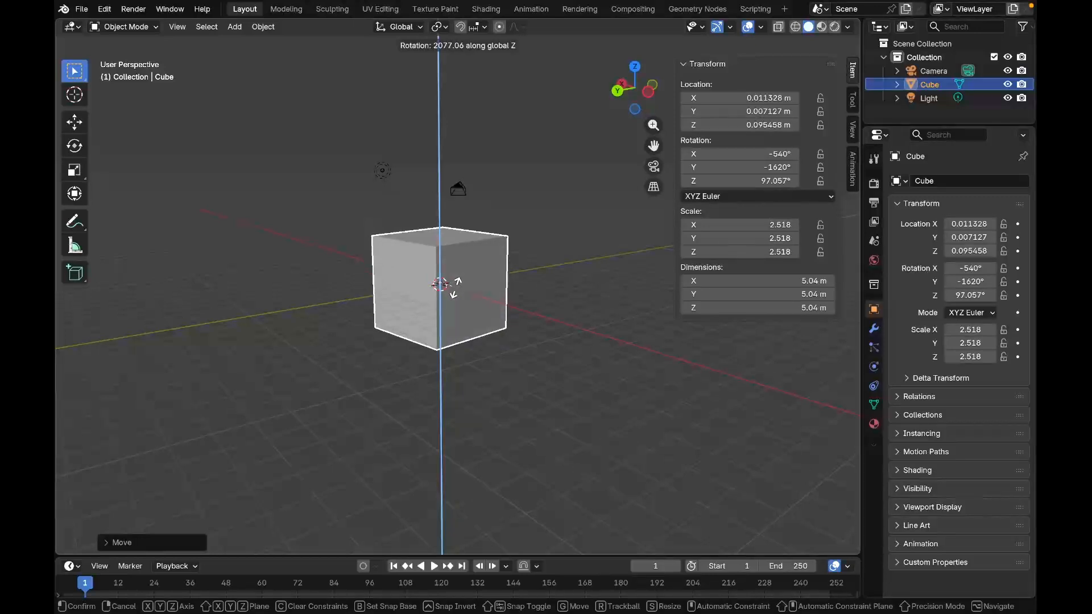
{"action": "left_click", "coordinate": [465, 287]}
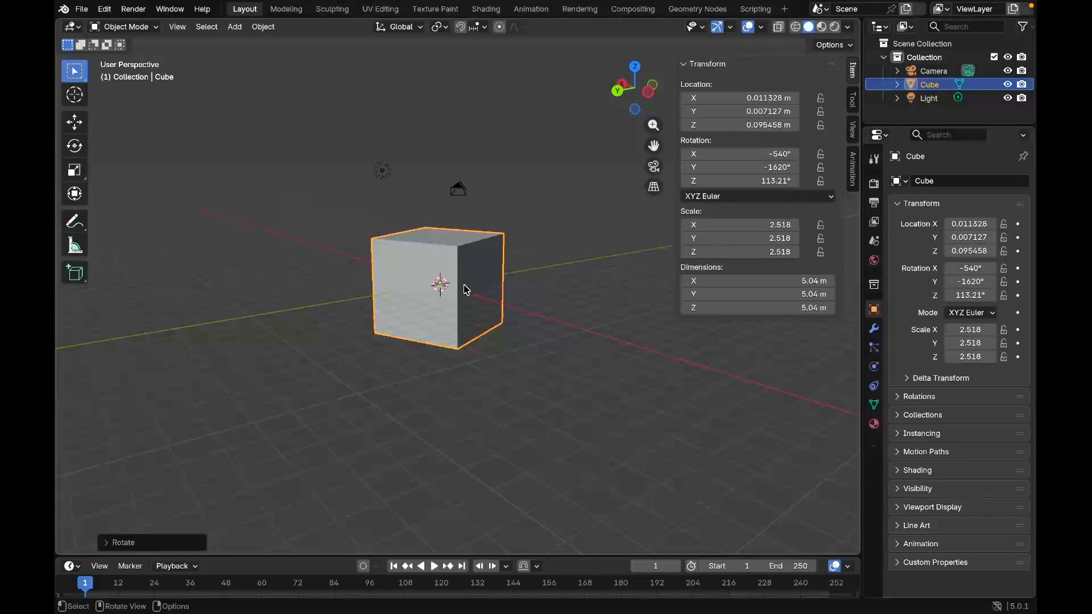
Move the cube in the YZ plane with global X locked, to about Y -1.603 m, Z 0.335 m
{"action": "key", "text": "g"}
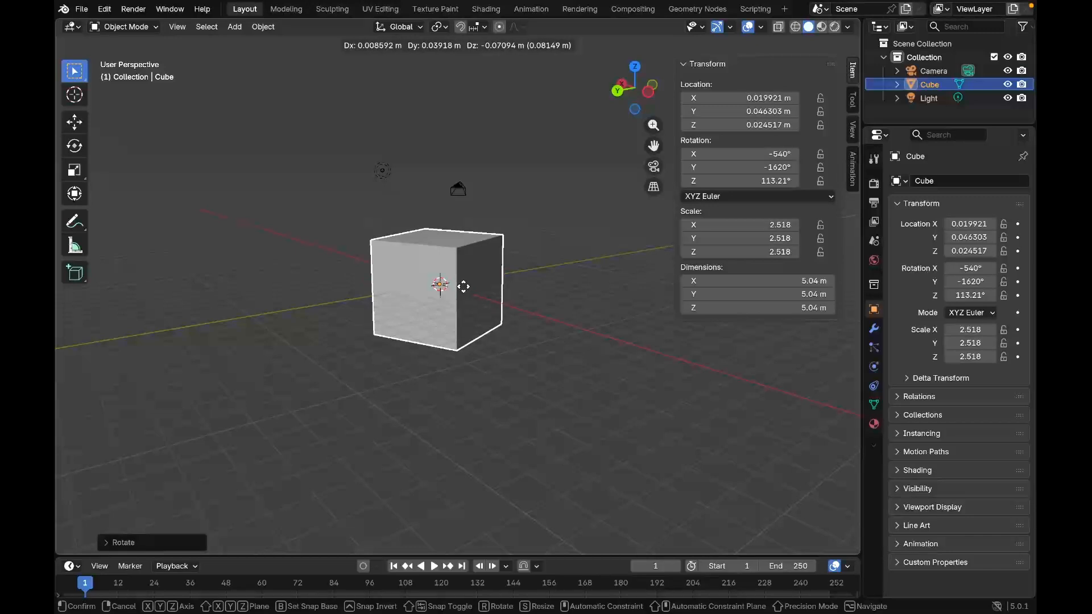
{"action": "key", "text": "shift+x"}
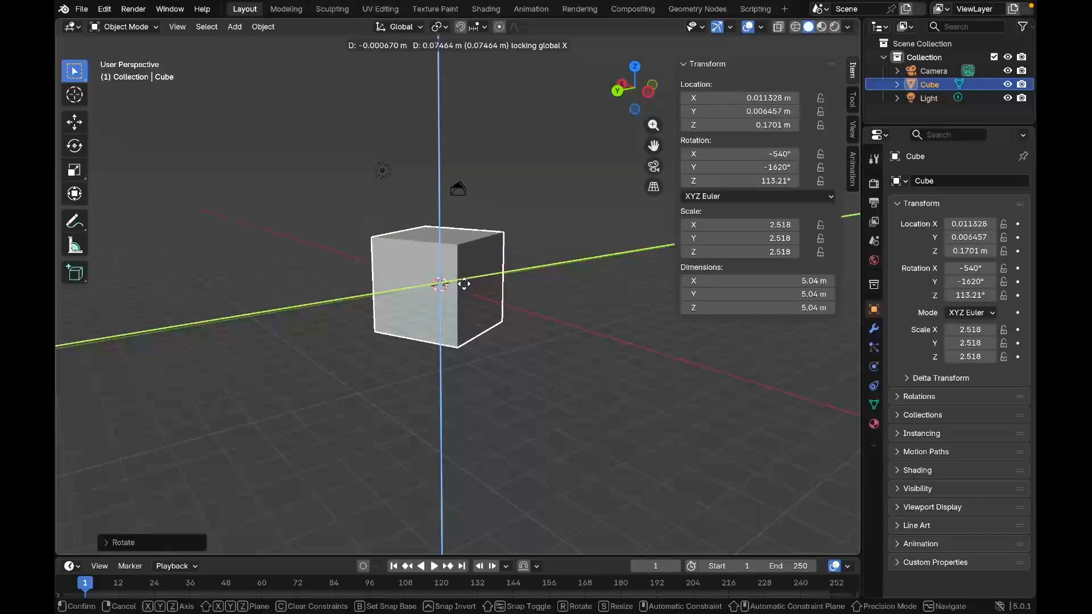
{"action": "left_click", "coordinate": [490, 283]}
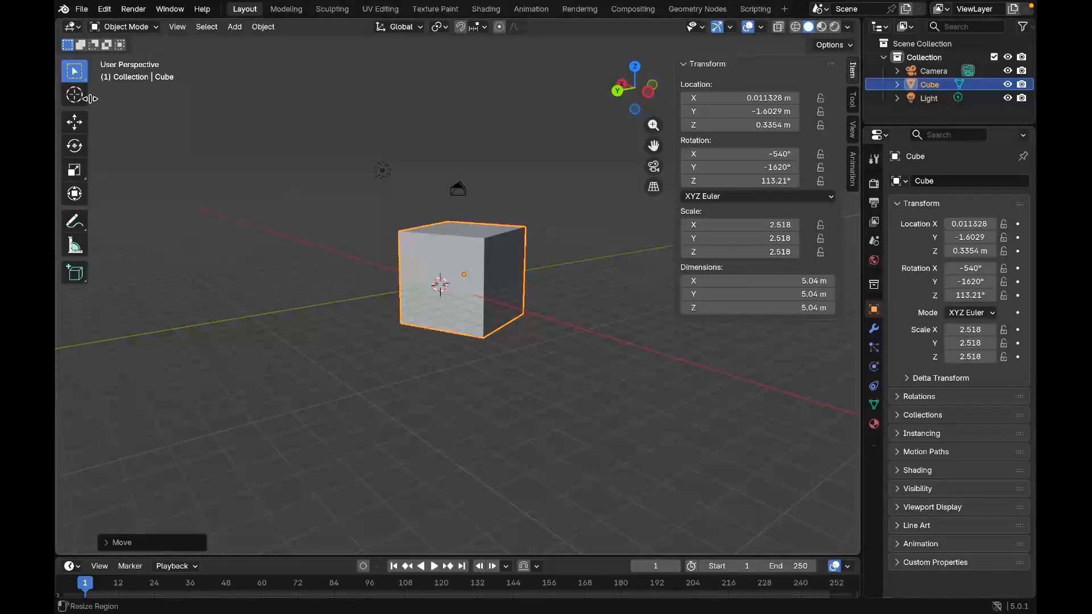
Widen the viewport's tool strip so that the tool names are shown beside their symbols
{"action": "left_click_drag", "start_coordinate": [92, 100], "coordinate": [177, 96]}
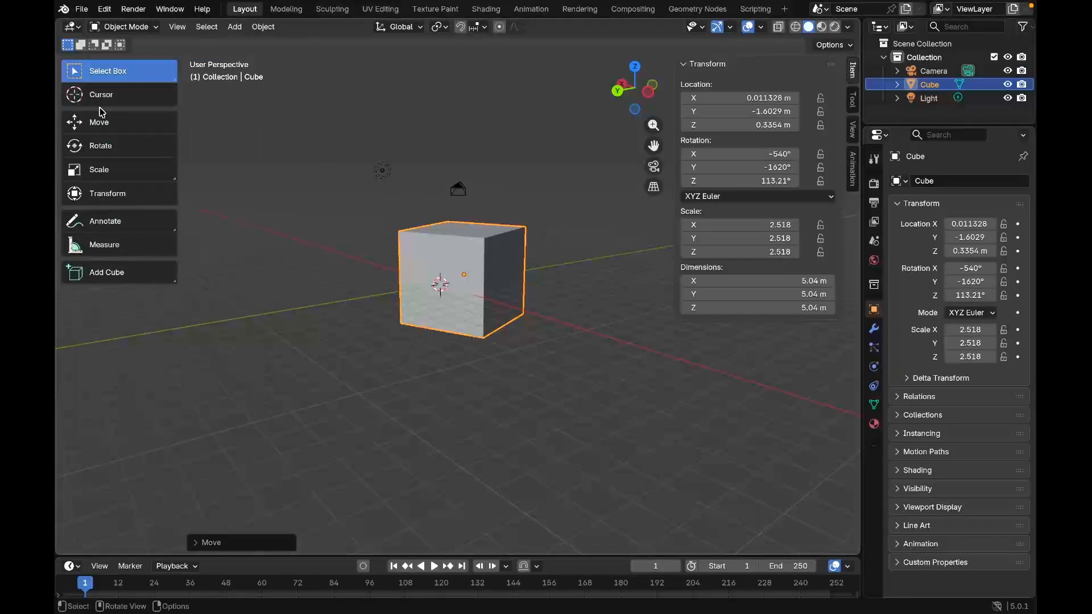